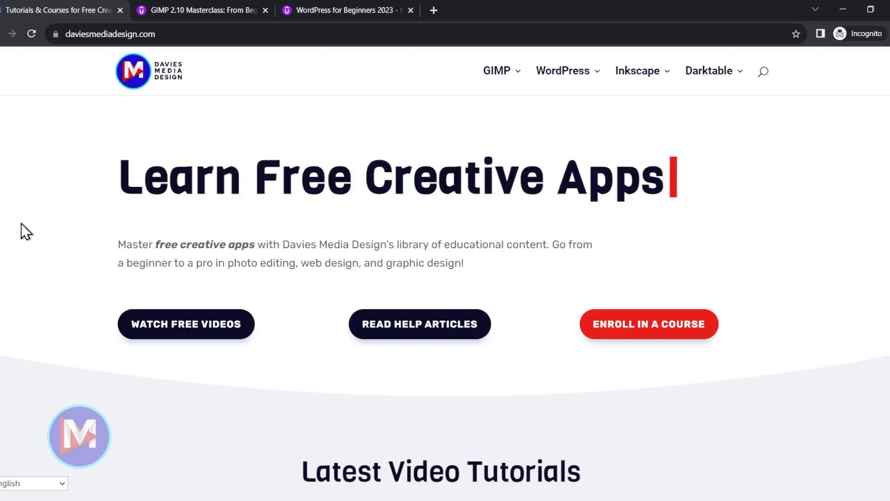
Step: Cycle through the GIMP 2.10 Masterclass and WordPress for Beginners course tabs in Chrome
{"action": "key", "text": "ctrl+Tab"}
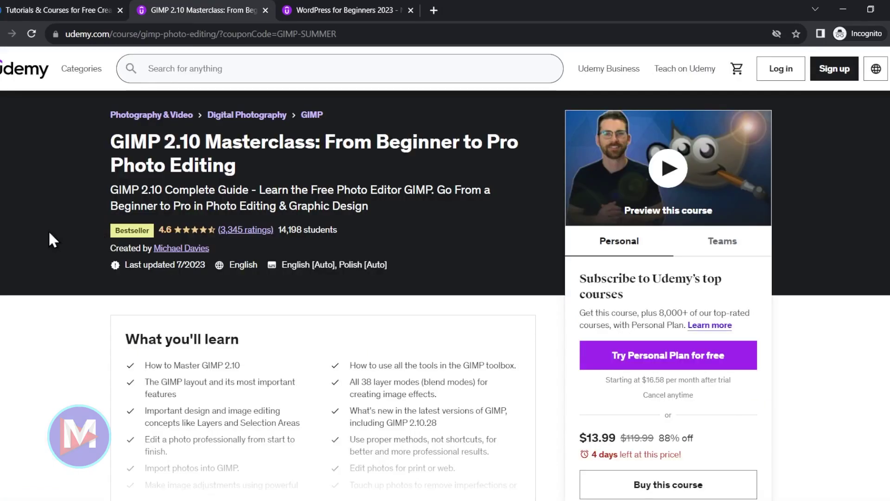
{"action": "key", "text": "ctrl+Tab"}
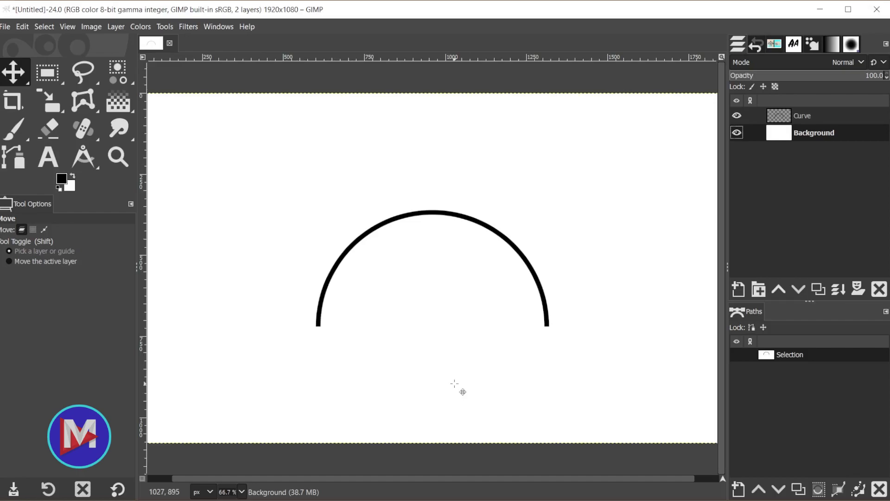
Step: Create a new blank 1920 × 1080 px image with the default white background
{"action": "key", "text": "ctrl+n"}
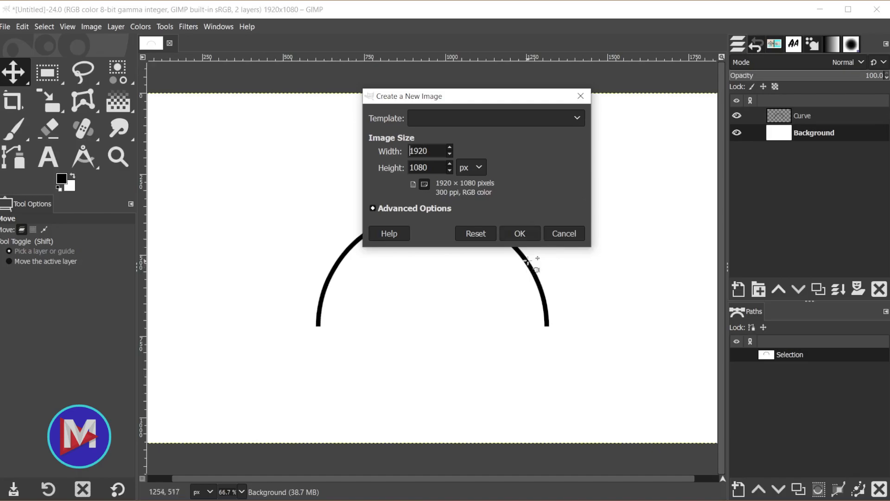
{"action": "left_click", "coordinate": [520, 233]}
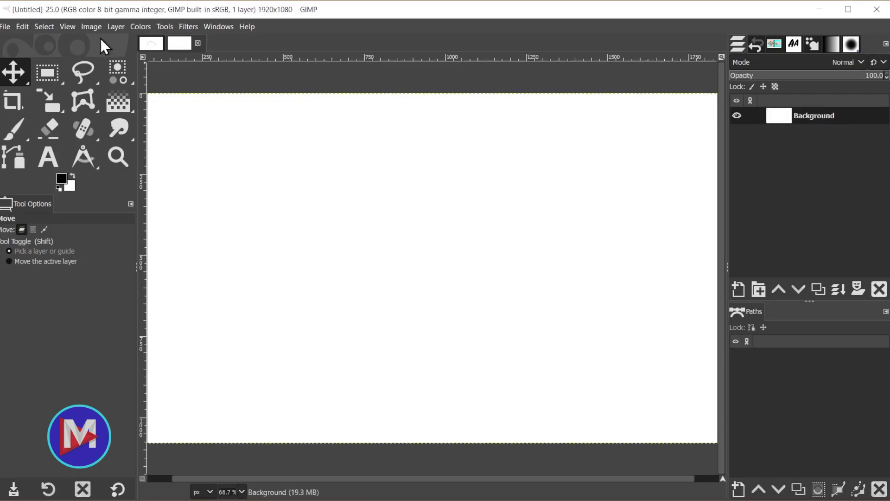
Step: Add a vertical and a horizontal guide, each at 50%, using New Guide (by Percent)
{"action": "left_click", "coordinate": [90, 26]}
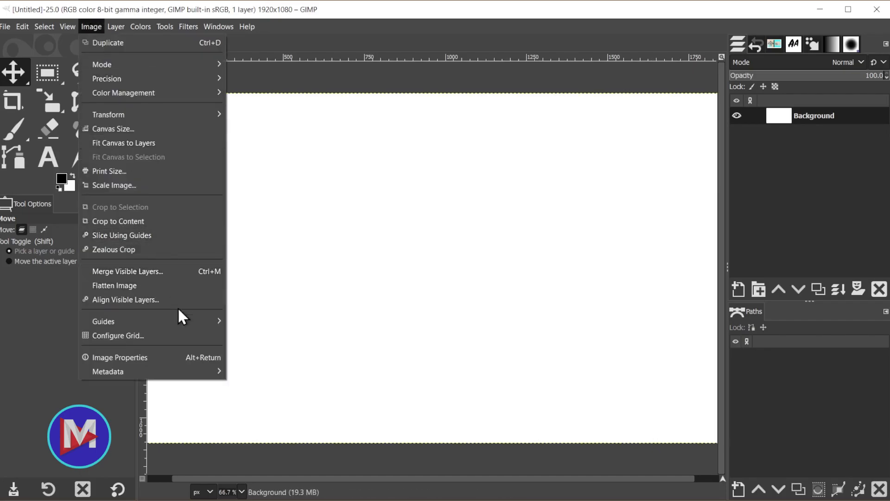
{"action": "mouse_move", "coordinate": [183, 322]}
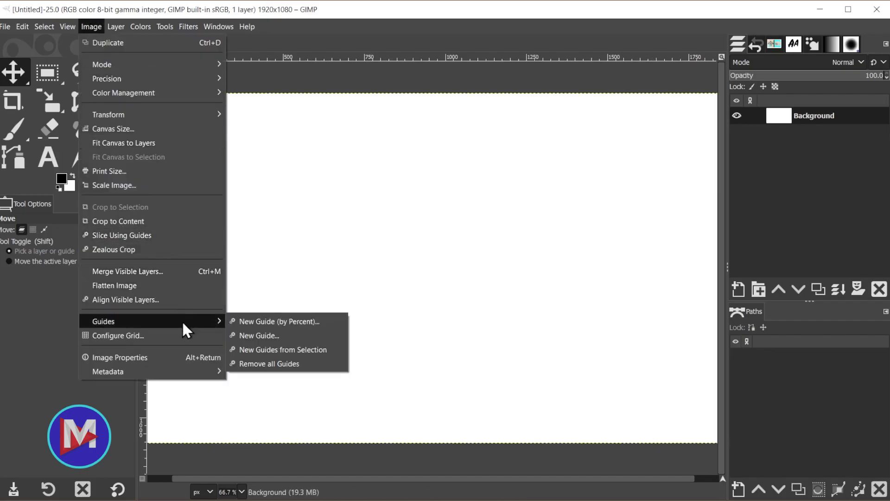
{"action": "left_click", "coordinate": [269, 322]}
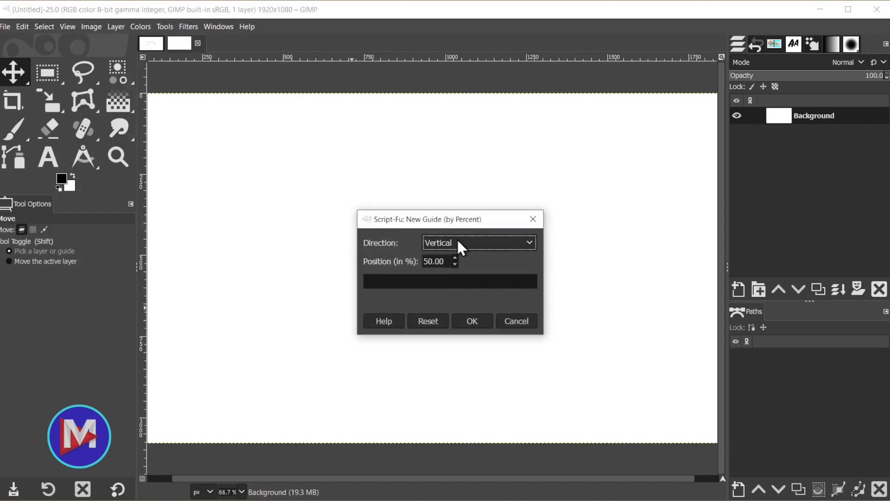
{"action": "left_click_drag", "start_coordinate": [444, 261], "coordinate": [417, 261]}
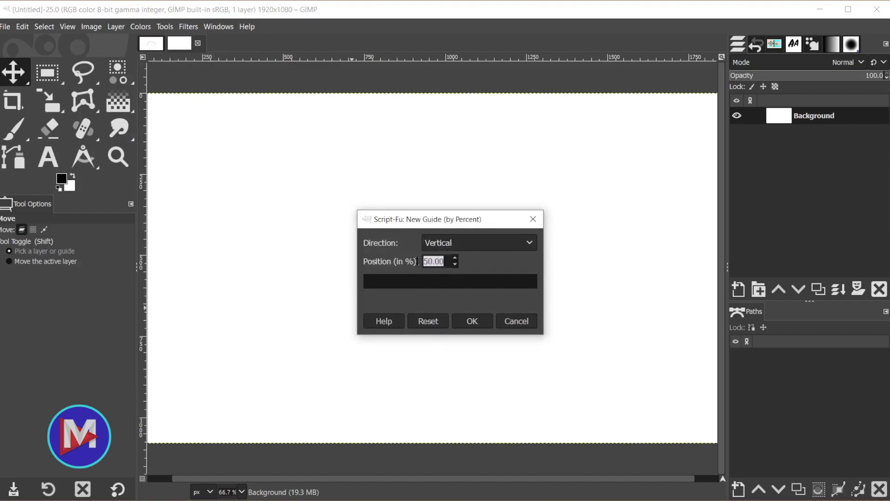
{"action": "left_click", "coordinate": [472, 321]}
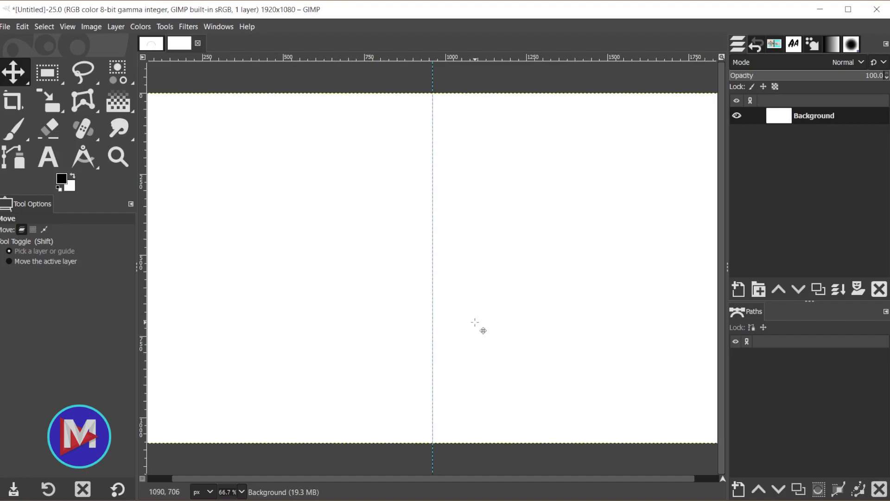
{"action": "key", "text": "ctrl+shift+f"}
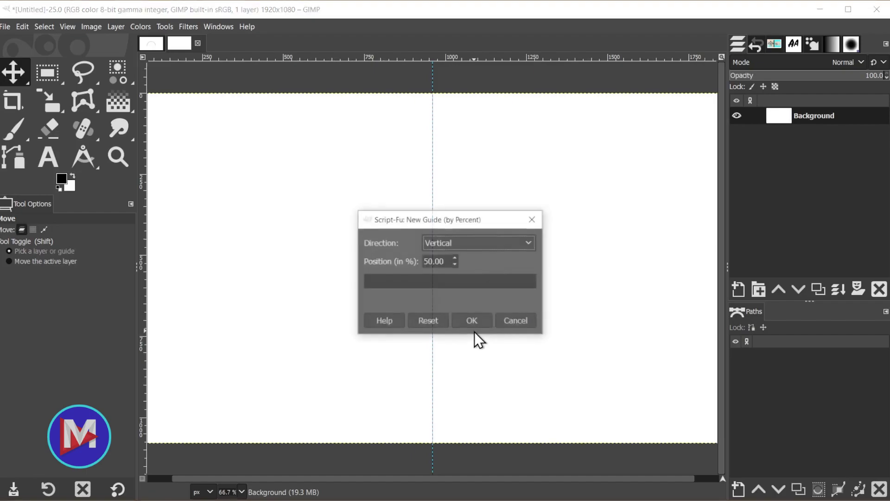
{"action": "left_click", "coordinate": [482, 243]}
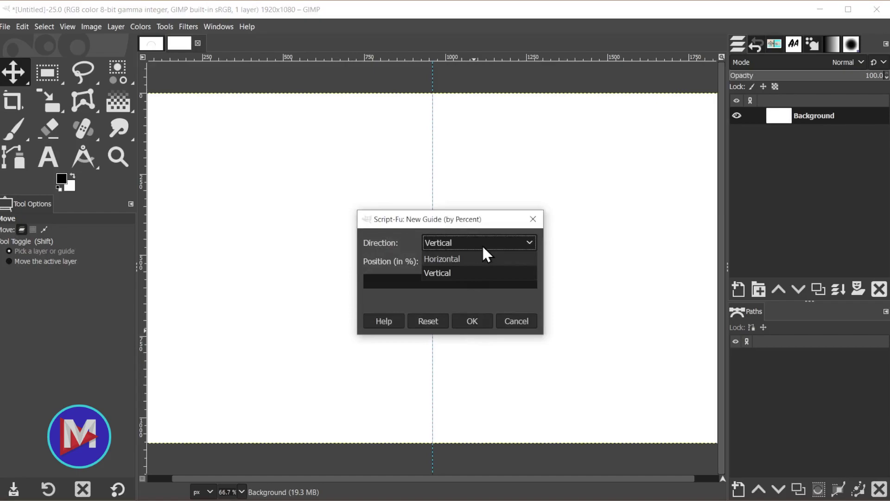
{"action": "left_click", "coordinate": [483, 259]}
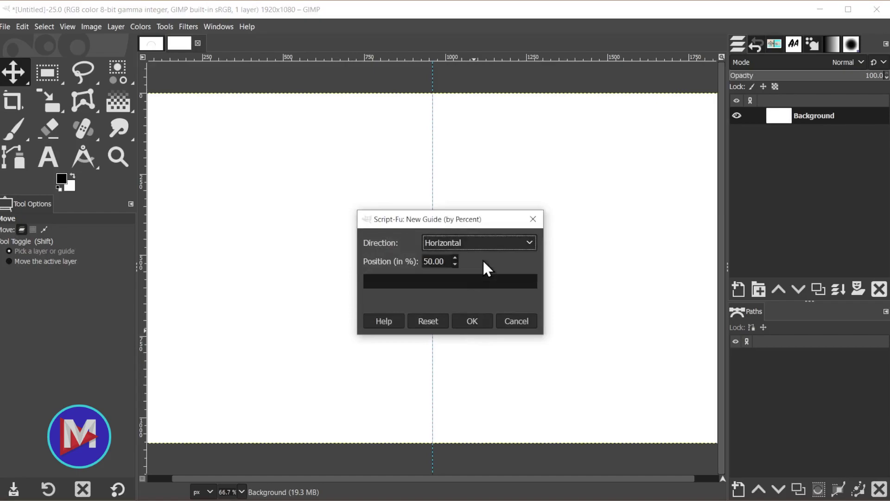
{"action": "left_click", "coordinate": [471, 321]}
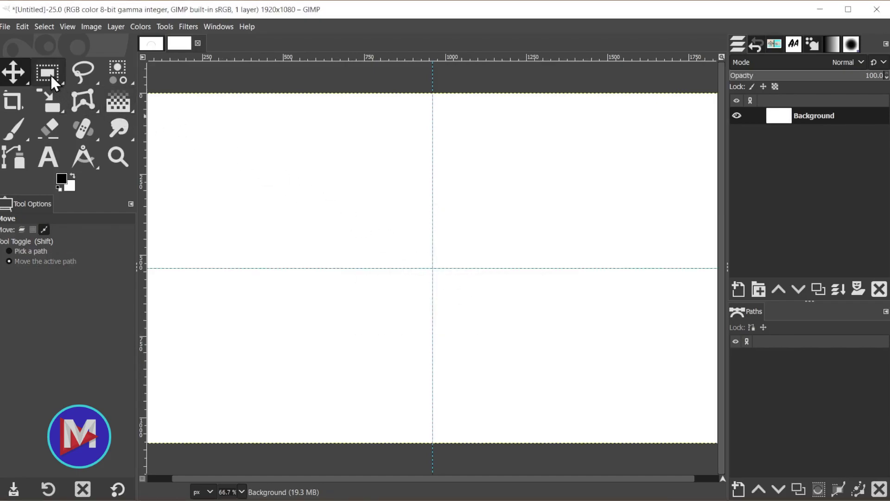
Step: Draw an 822 × 822 px circle with Ellipse Select, centred on the guide crossing
{"action": "left_click", "coordinate": [53, 82]}
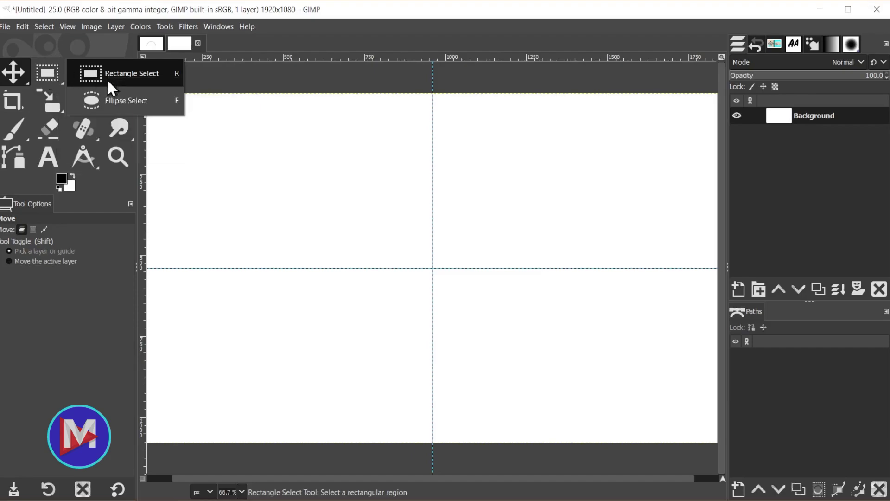
{"action": "left_click", "coordinate": [104, 102]}
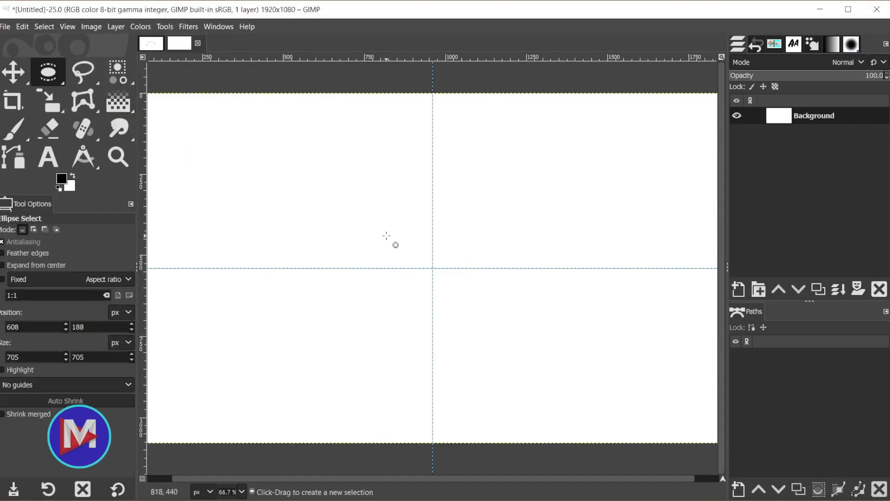
{"action": "left_click_drag", "start_coordinate": [385, 200], "coordinate": [518, 321]}
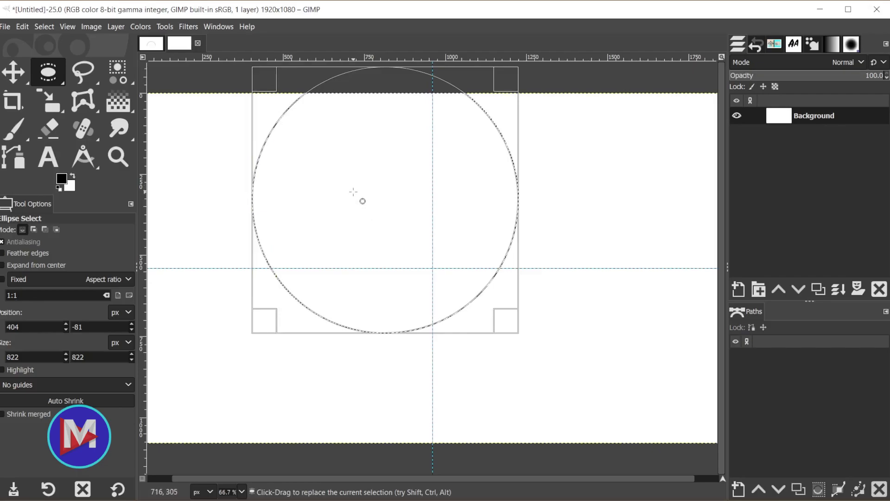
{"action": "left_click_drag", "start_coordinate": [354, 174], "coordinate": [399, 235]}
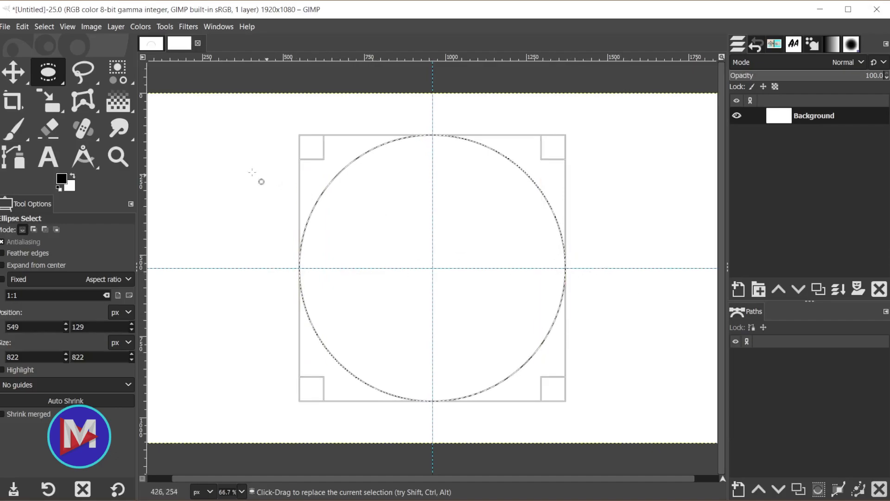
Step: Subtract a 1297 × 439 px rectangle below the horizontal guide from the circle selection
{"action": "left_click", "coordinate": [53, 79]}
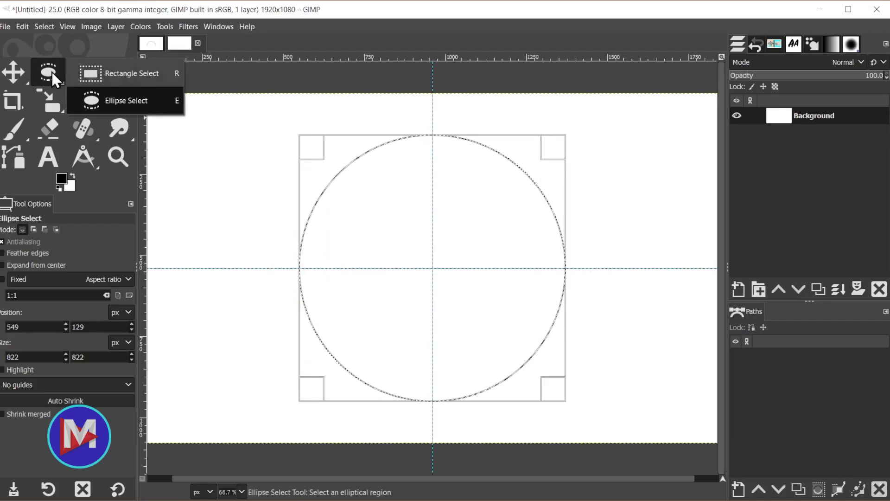
{"action": "left_click", "coordinate": [90, 74]}
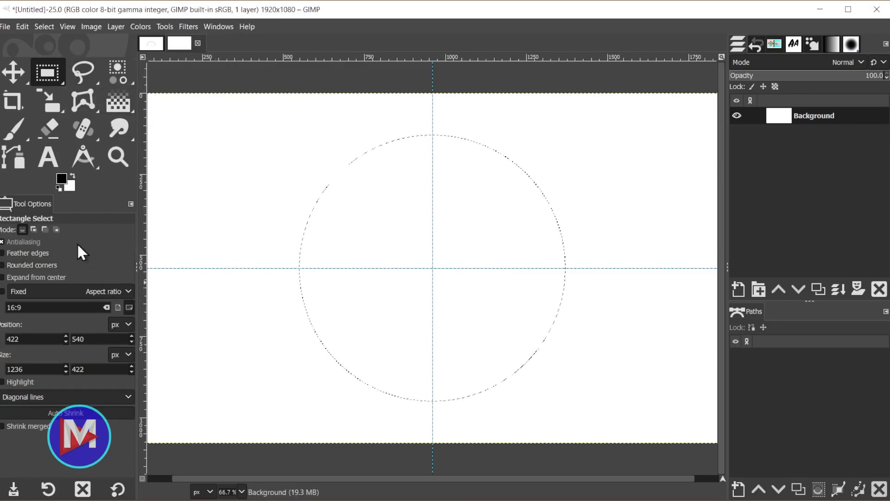
{"action": "left_click", "coordinate": [45, 229]}
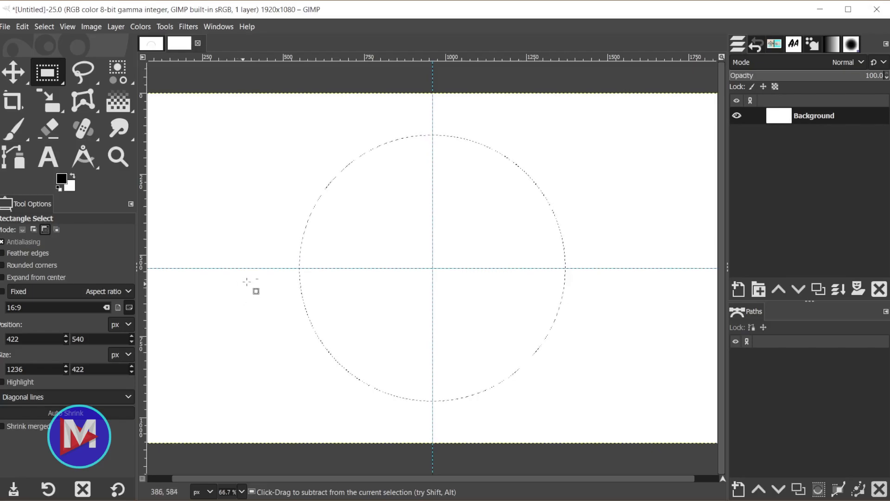
{"action": "left_click_drag", "start_coordinate": [249, 275], "coordinate": [670, 415]}
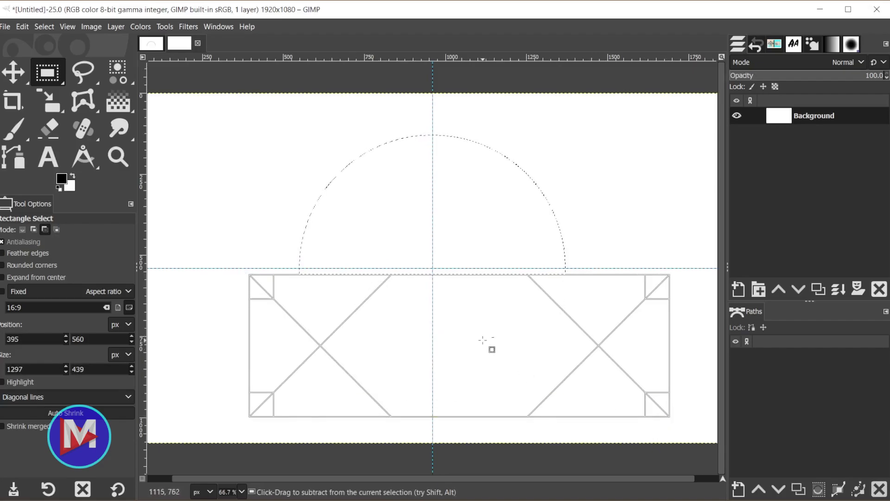
{"action": "left_click_drag", "start_coordinate": [487, 338], "coordinate": [482, 336]}
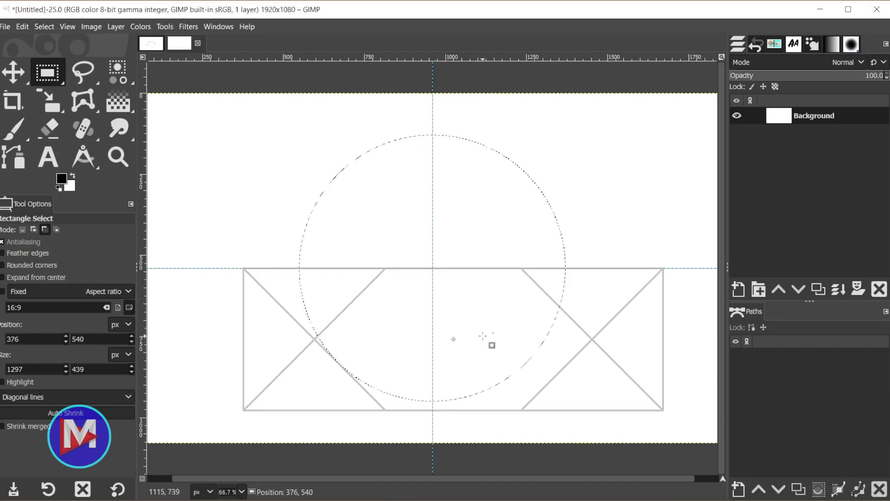
{"action": "left_click_drag", "start_coordinate": [482, 335], "coordinate": [483, 335]}
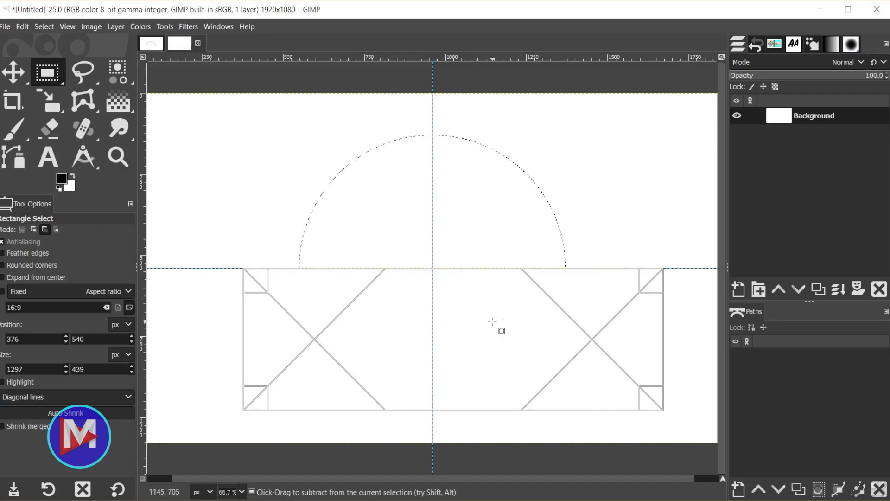
Step: Convert the half-circle selection into a path named 'Selection' and make it visible
{"action": "left_click", "coordinate": [530, 316]}
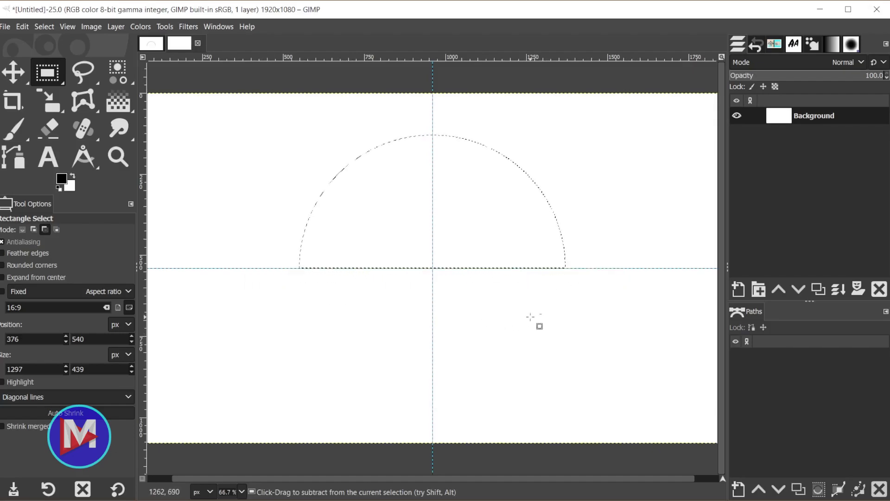
{"action": "left_click", "coordinate": [838, 491]}
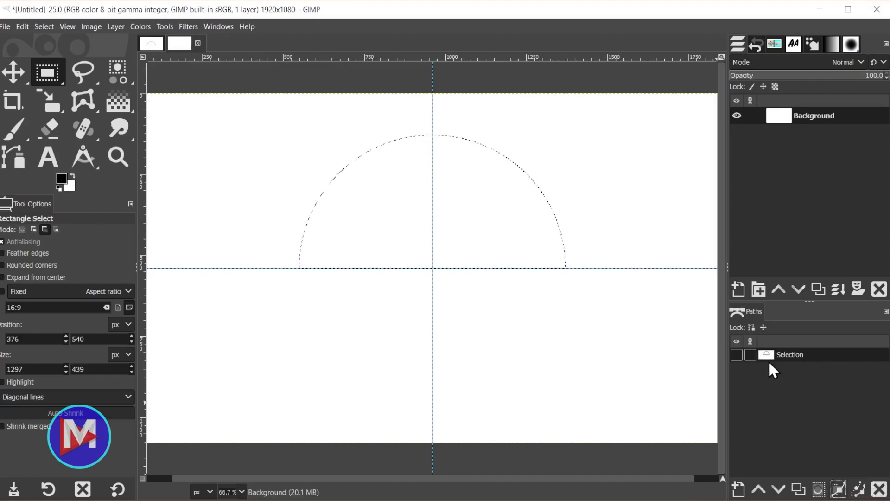
{"action": "left_click", "coordinate": [737, 355]}
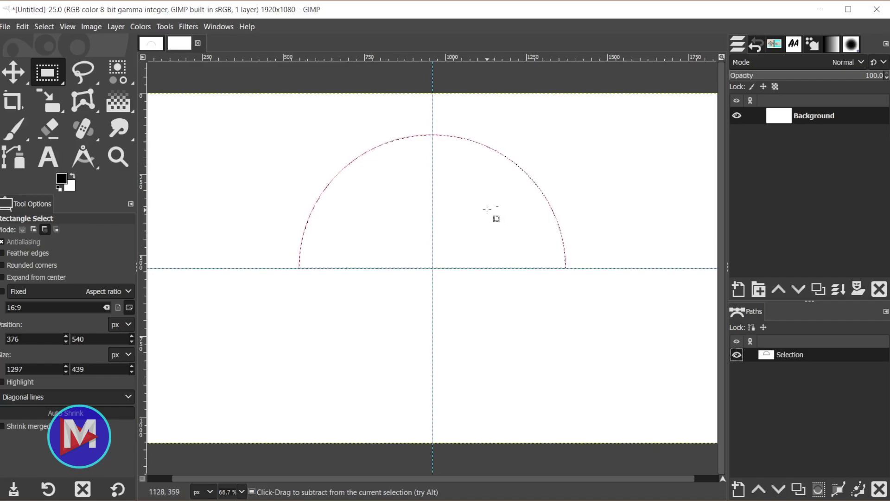
{"action": "key", "text": "alt"}
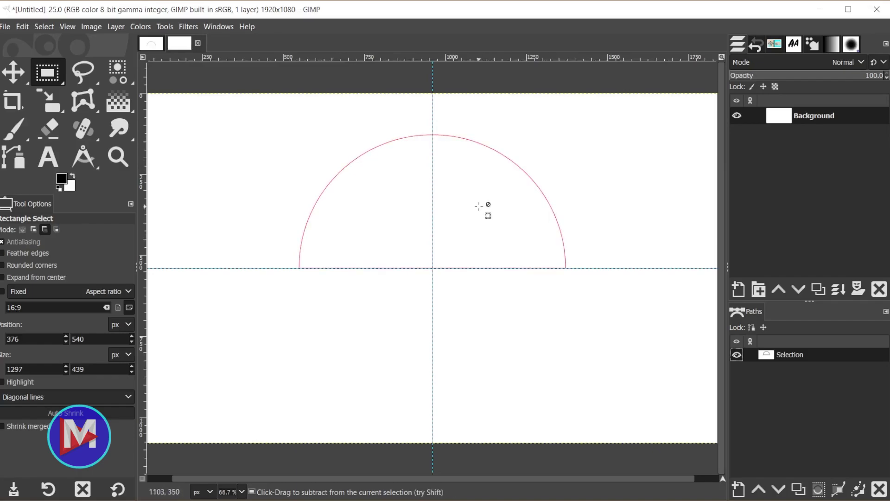
{"action": "left_click", "coordinate": [47, 27]}
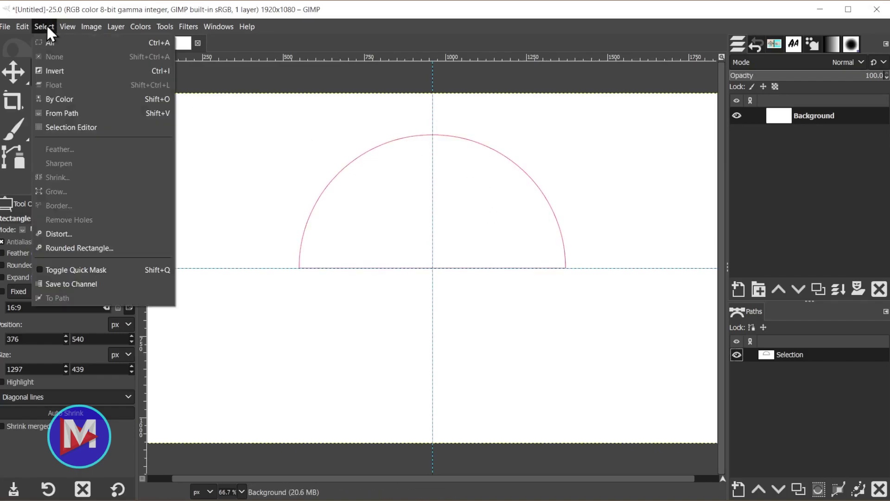
{"action": "left_click", "coordinate": [46, 28]}
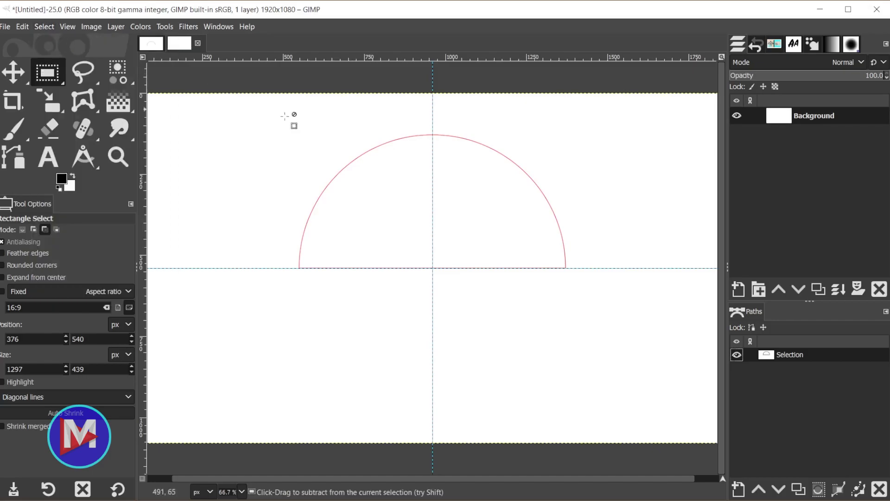
Step: Delete the path's straight bottom segment in Paths Edit mode, leaving only the arc
{"action": "key", "text": "b"}
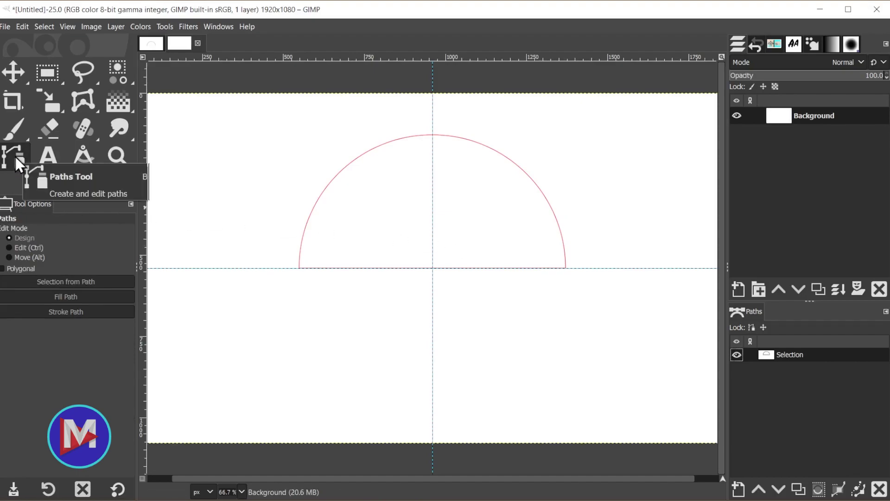
{"action": "left_click", "coordinate": [366, 150]}
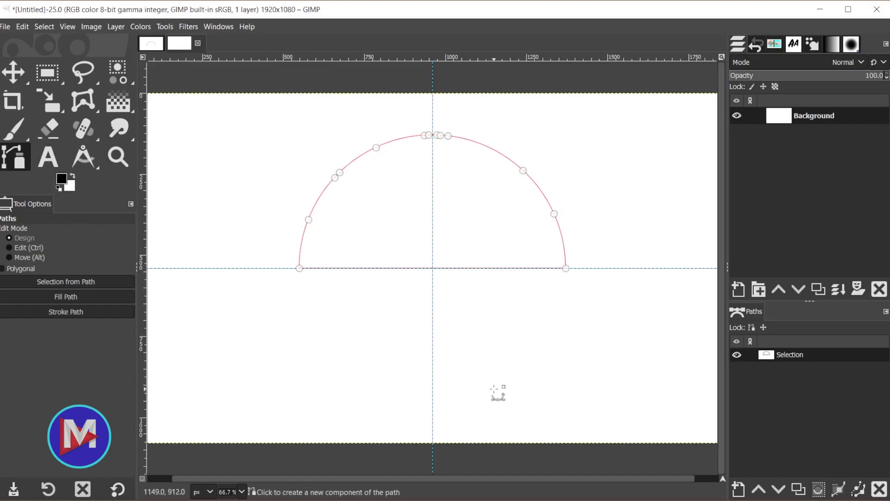
{"action": "key", "text": "ctrl"}
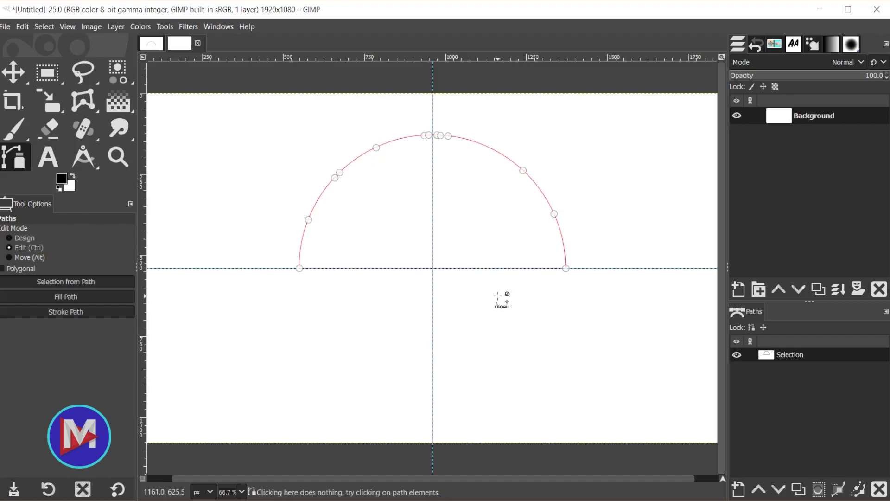
{"action": "left_click", "coordinate": [477, 268]}
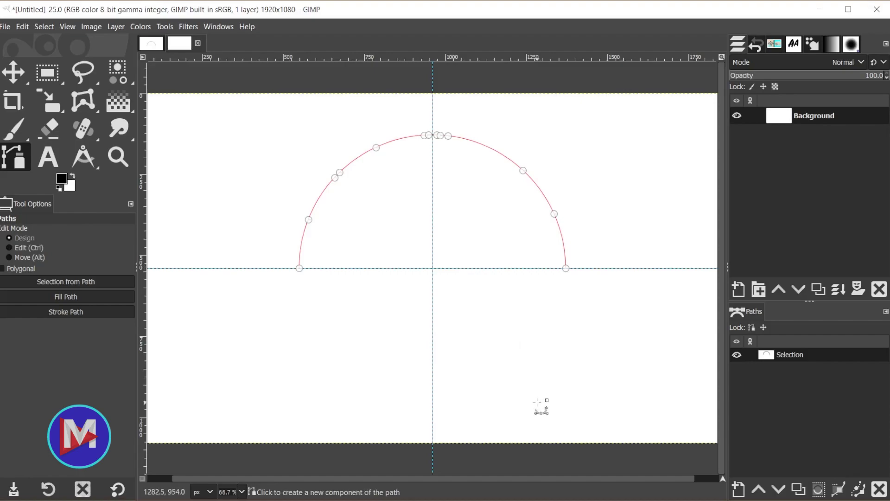
Step: Create a new transparent layer named 'Arc'
{"action": "left_click", "coordinate": [738, 288]}
{"action": "type", "text": "Arc"}
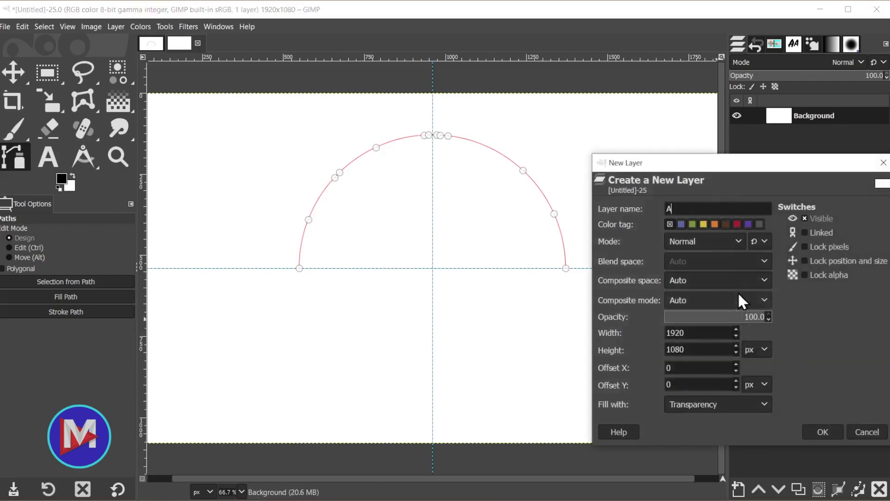
{"action": "left_click", "coordinate": [824, 432]}
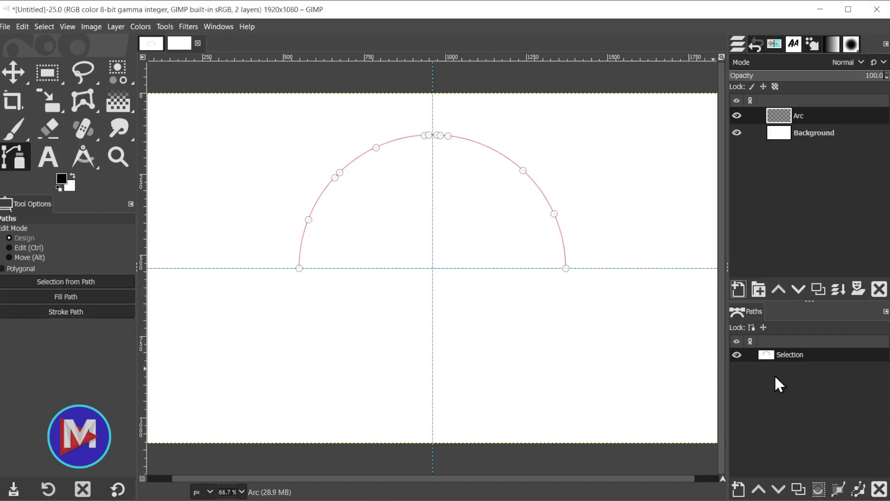
Step: Stroke the arc path onto the Arc layer with a 15 px black line, then hide the path
{"action": "left_click", "coordinate": [861, 491]}
{"action": "mouse_move", "coordinate": [781, 288]}
{"action": "left_mouse_down"}
{"action": "mouse_move", "coordinate": [755, 279]}
{"action": "mouse_move", "coordinate": [651, 157]}
{"action": "mouse_move", "coordinate": [664, 163]}
{"action": "left_mouse_up"}
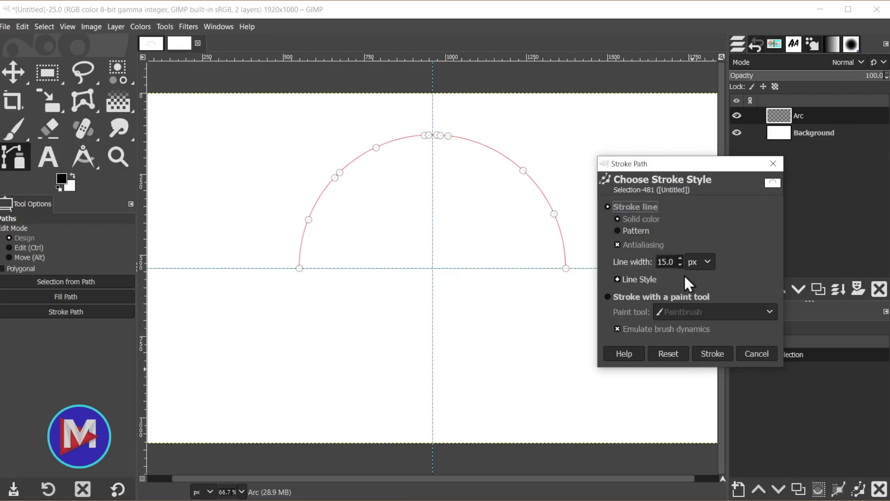
{"action": "left_click", "coordinate": [644, 280]}
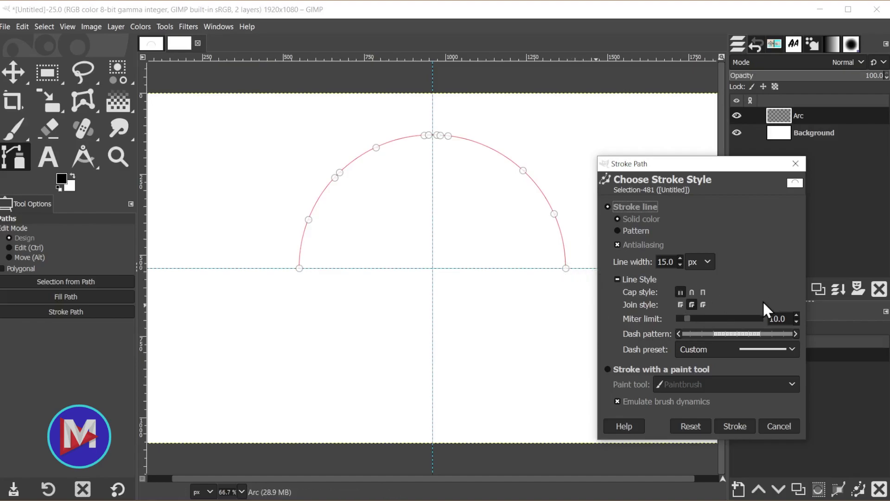
{"action": "left_click", "coordinate": [741, 422]}
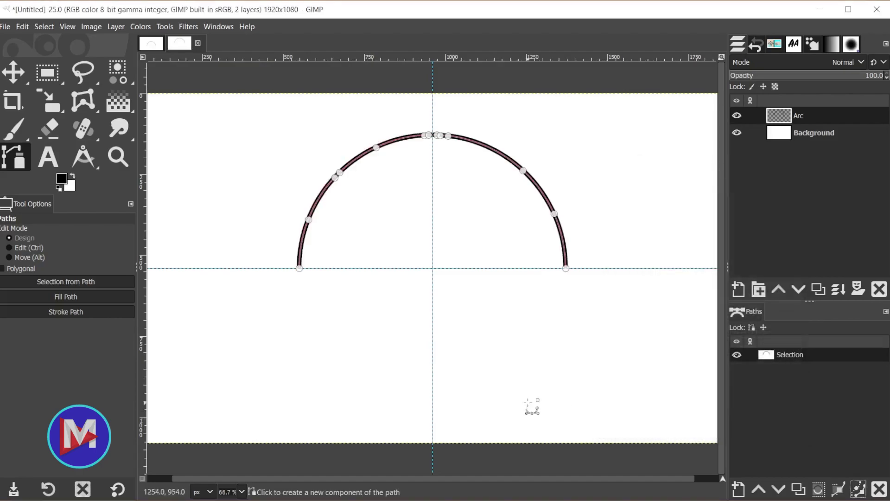
{"action": "left_click", "coordinate": [737, 354]}
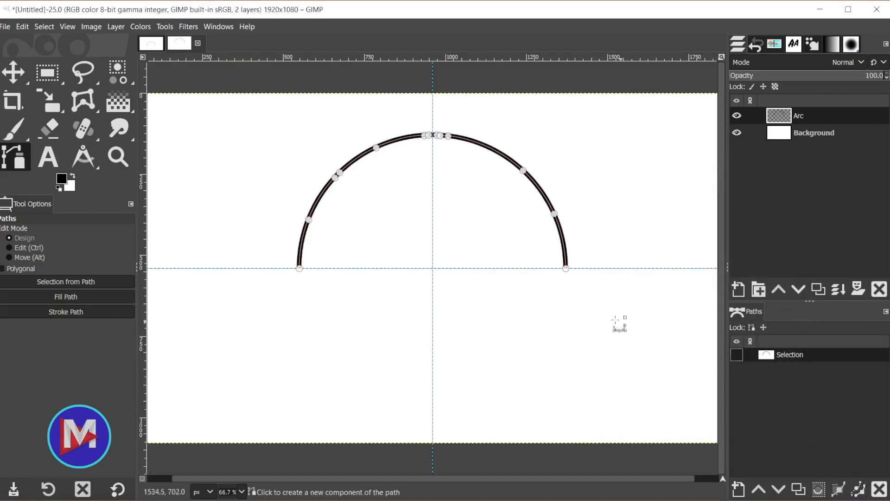
{"action": "key", "text": "m"}
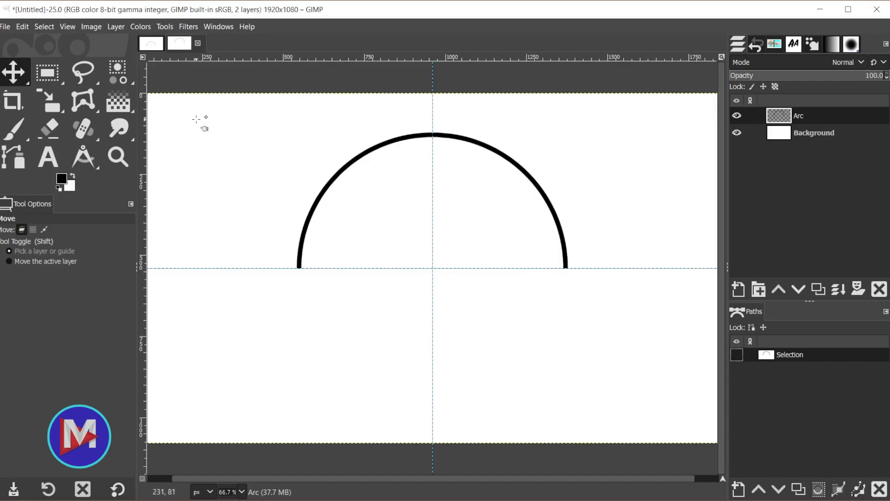
Step: Crop the Arc layer to its content and align it to the image's horizontal and vertical centre
{"action": "left_click", "coordinate": [120, 27]}
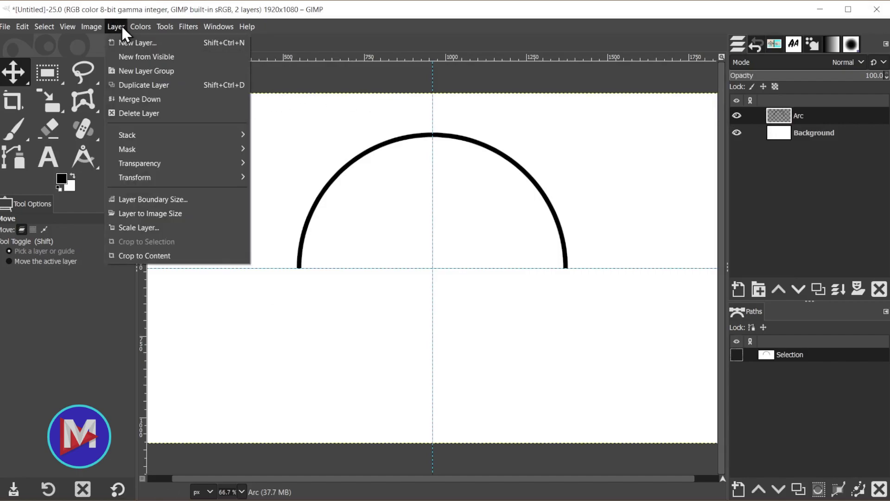
{"action": "left_click", "coordinate": [149, 256]}
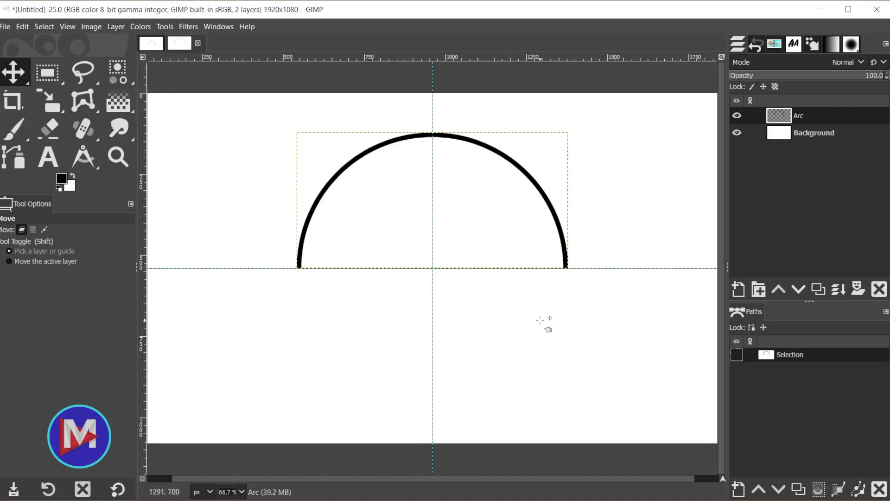
{"action": "key", "text": "q"}
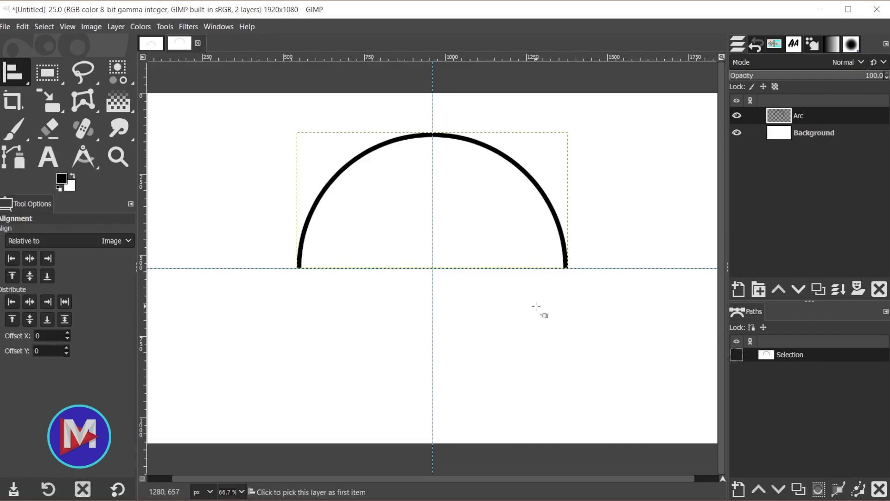
{"action": "left_click", "coordinate": [534, 182]}
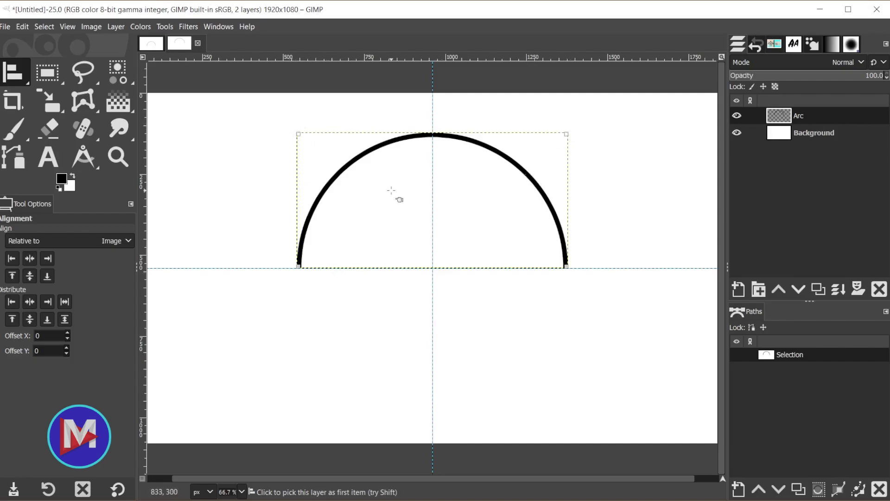
{"action": "left_click", "coordinate": [30, 258]}
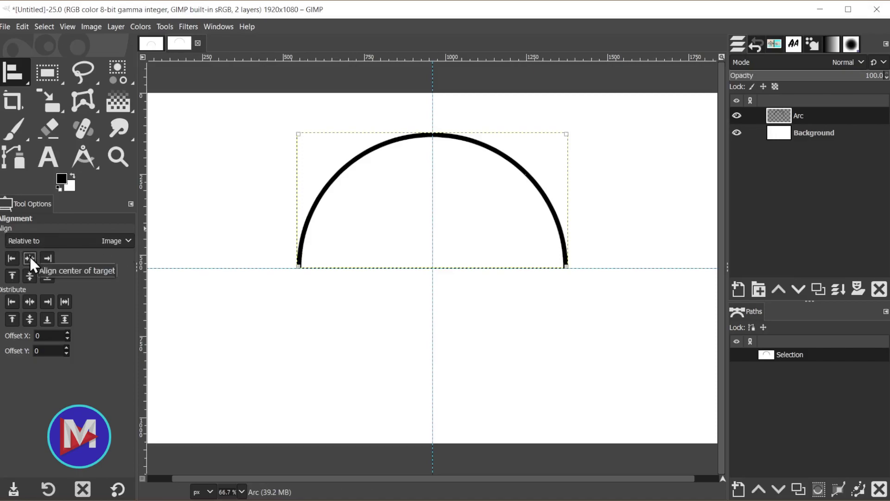
{"action": "left_click", "coordinate": [31, 275]}
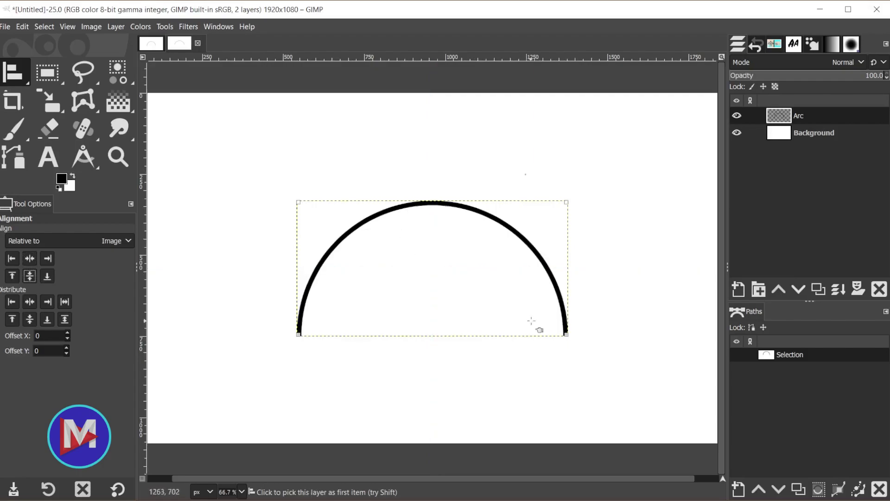
Step: Return to the Move tool and make the Background layer active
{"action": "key", "text": "m"}
{"action": "left_click", "coordinate": [656, 163]}
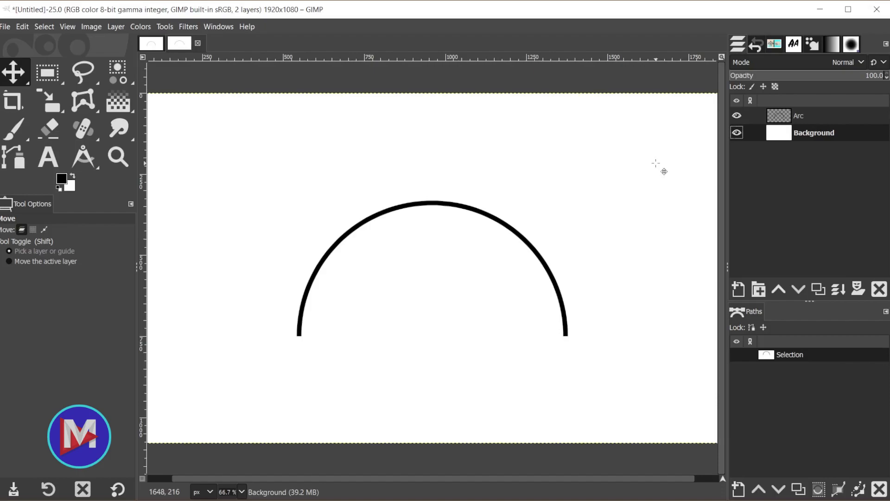